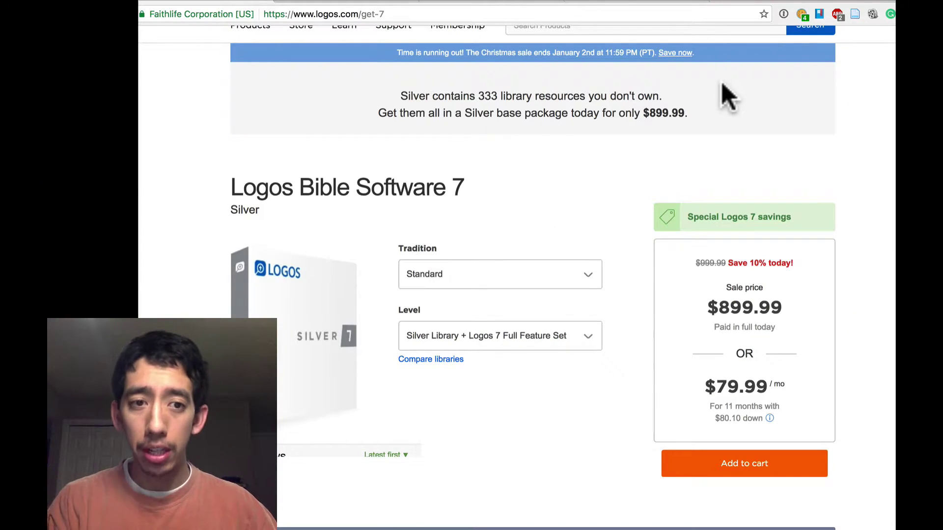
Scroll through the logos.com pages after viewing the $899.99 Logos 7 Silver package.
scroll(680, 101, "up", 2)
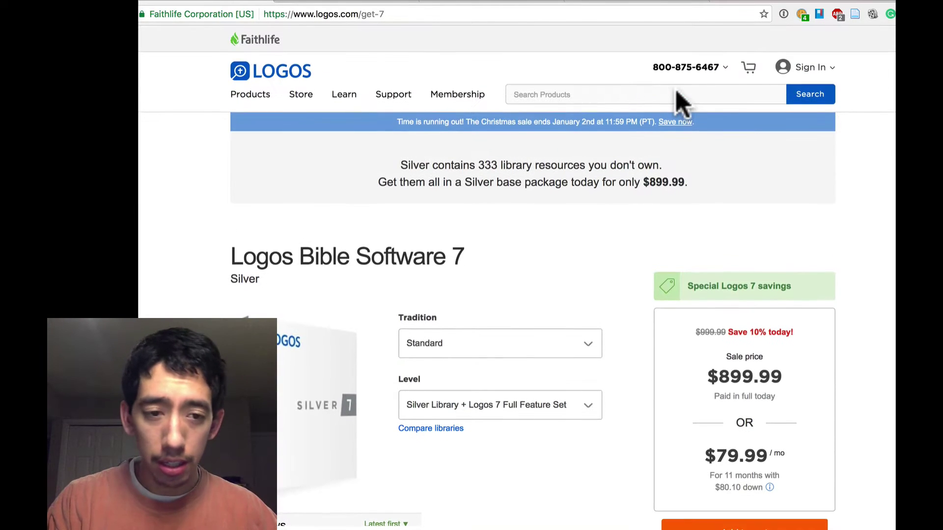
scroll(679, 102, "down", 2)
scroll(444, 178, "down", 2)
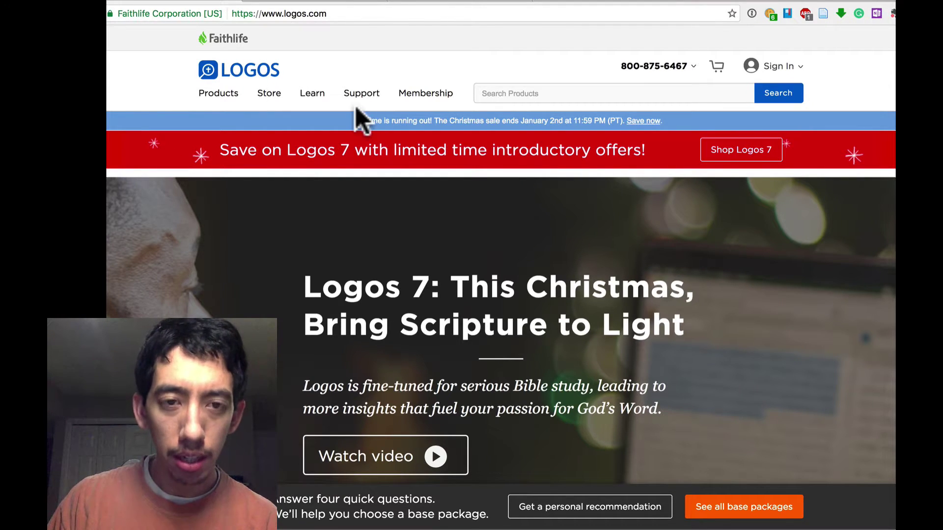
Open the Support > Installation help page and jump to its 'Upgrading from Logos 6' section.
scroll(340, 103, "up", 5)
mouse_move(404, 90)
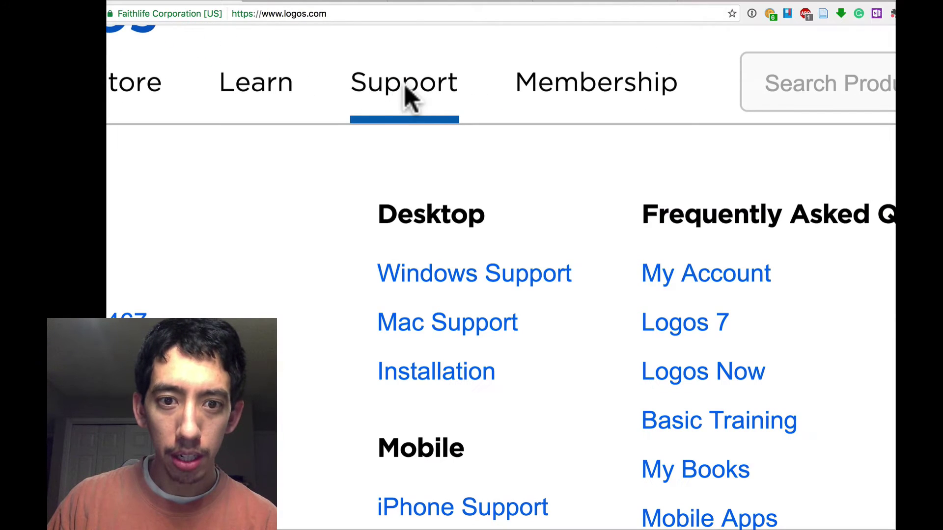
left_click(423, 377)
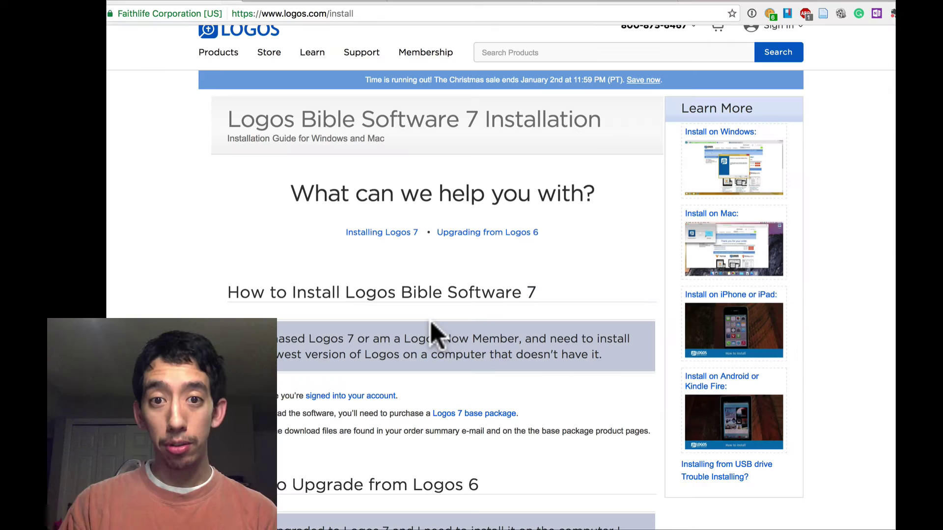
scroll(431, 322, "down", 3)
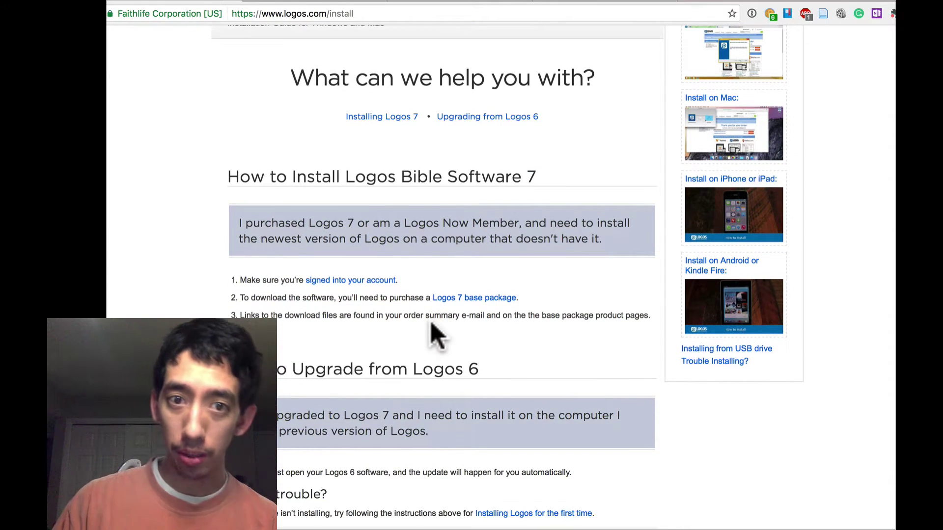
left_click(518, 118)
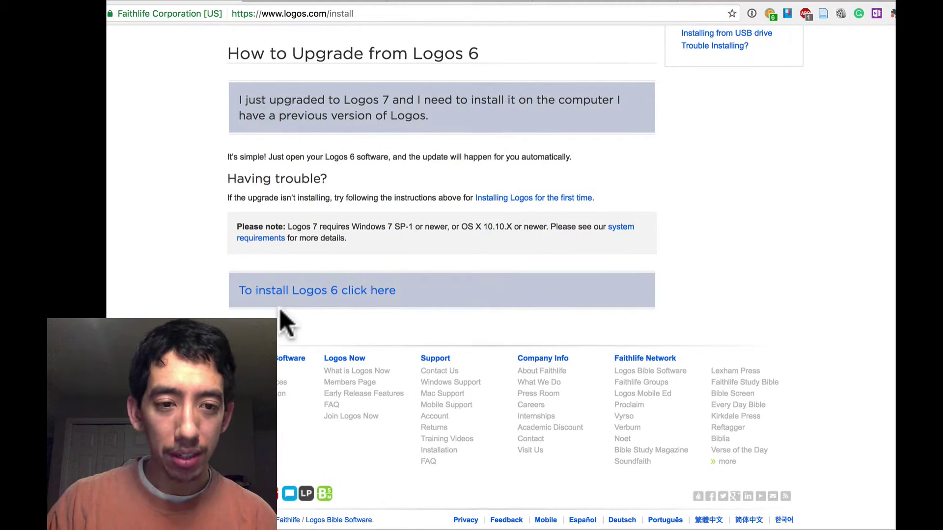
scroll(254, 307, "up", 5)
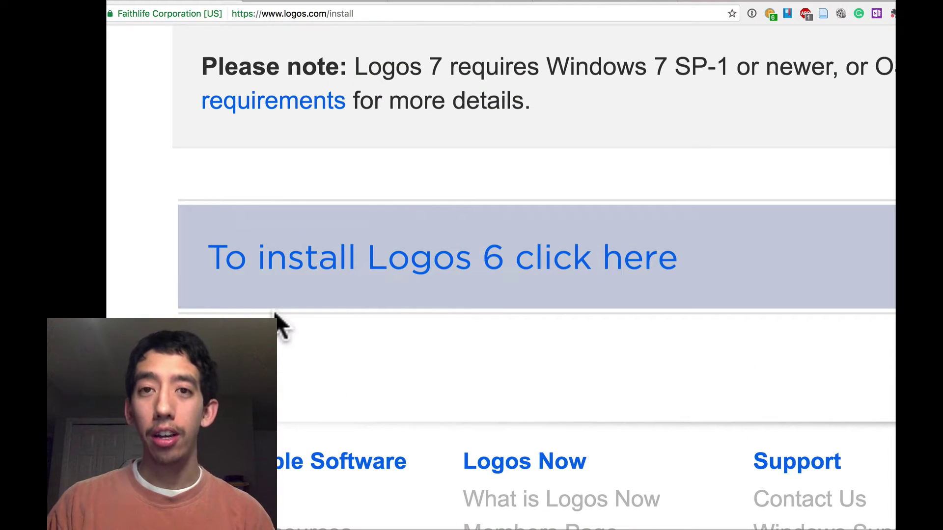
Follow the Logos 6 install guide to the free $0.00 Logos 6 Core Engine product page.
left_click(308, 269)
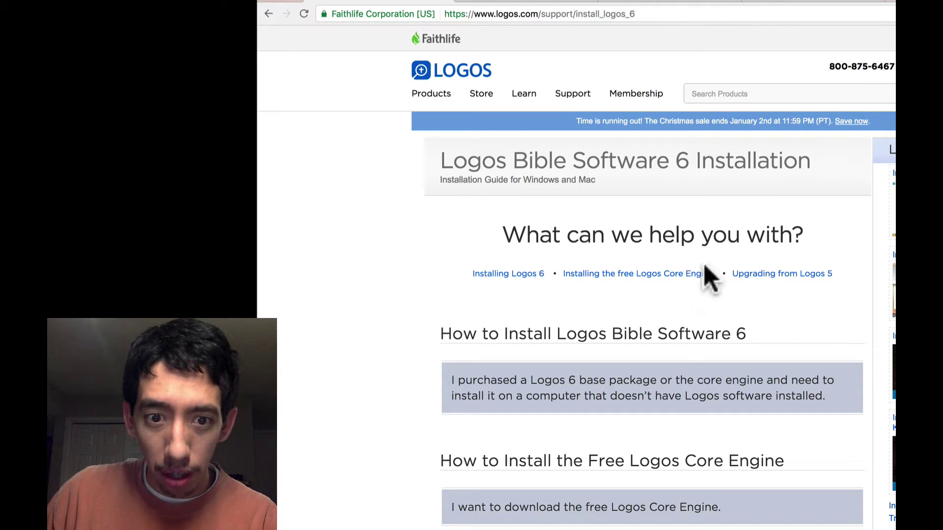
scroll(653, 278, "up", 5)
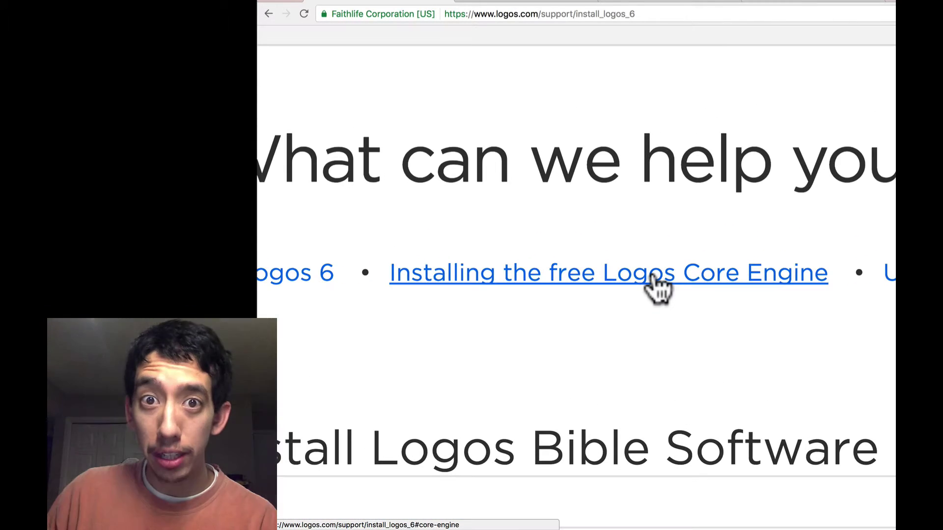
left_click(653, 278)
scroll(653, 278, "down", 5)
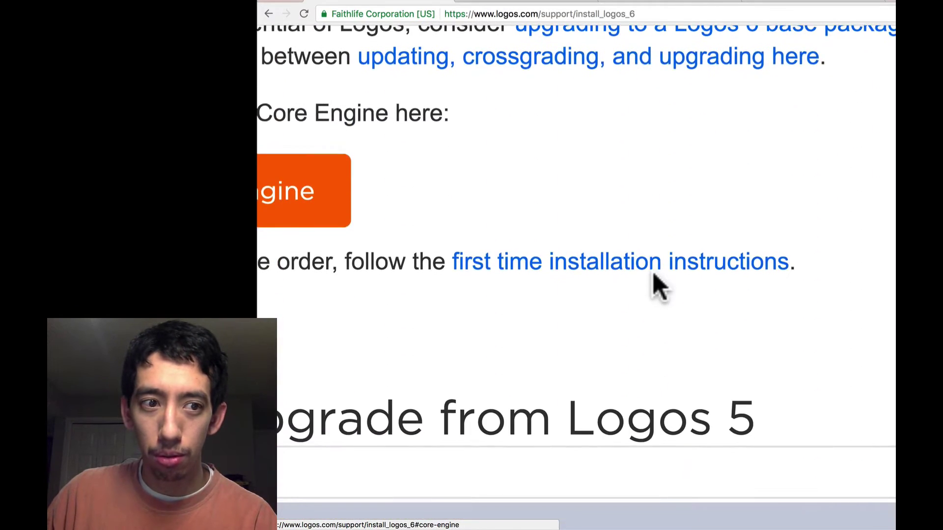
scroll(656, 285, "up", 1)
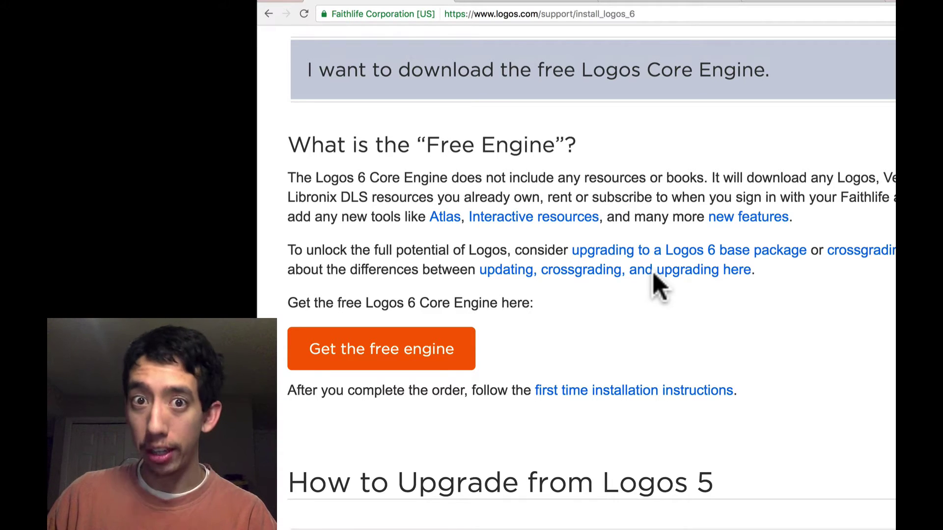
left_click(438, 358)
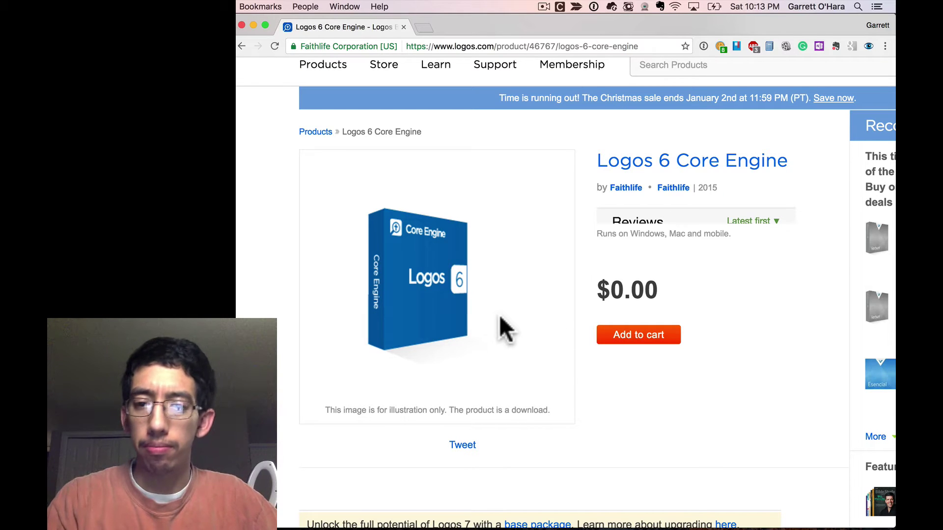
Add the $0.00 Logos 6 Core Engine to the cart and continue to the checkout sign-in.
left_click(635, 336)
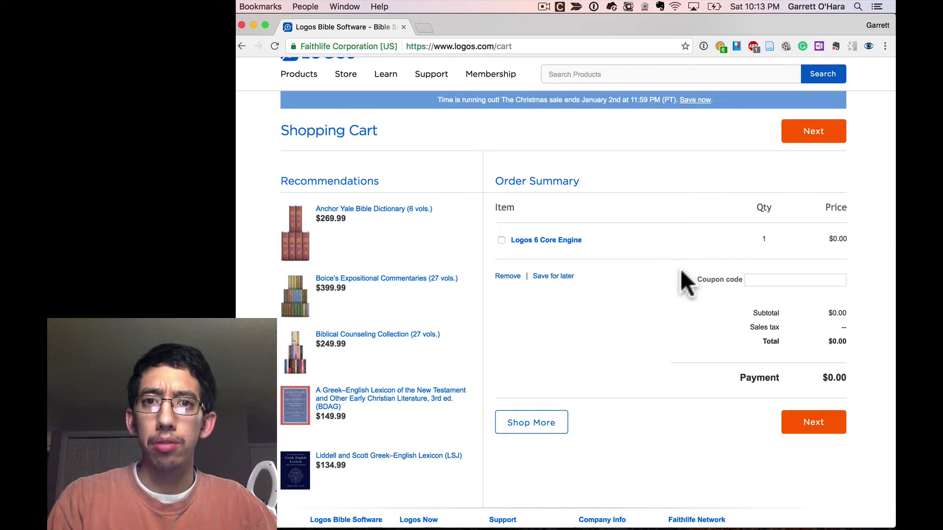
left_click(815, 425)
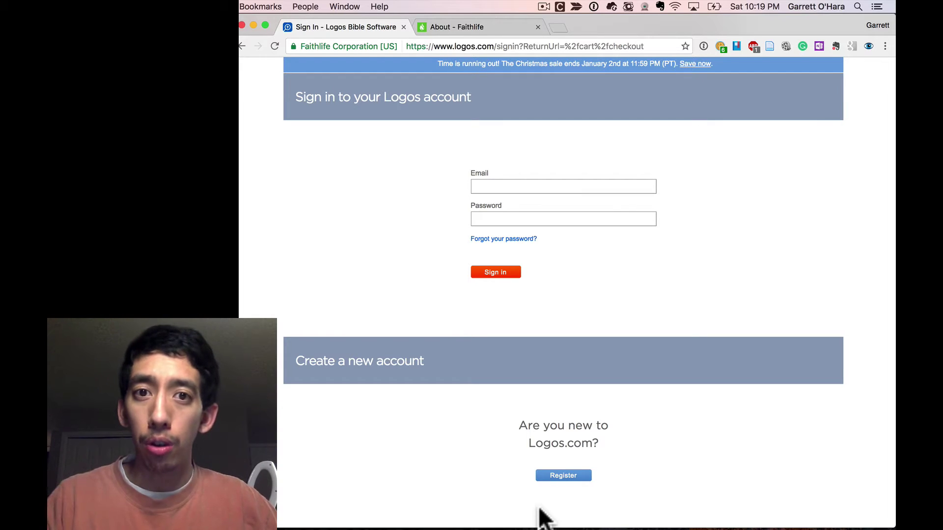
Look over the About - Faithlife page, then go back to the Logos sign-in page.
left_click(490, 26)
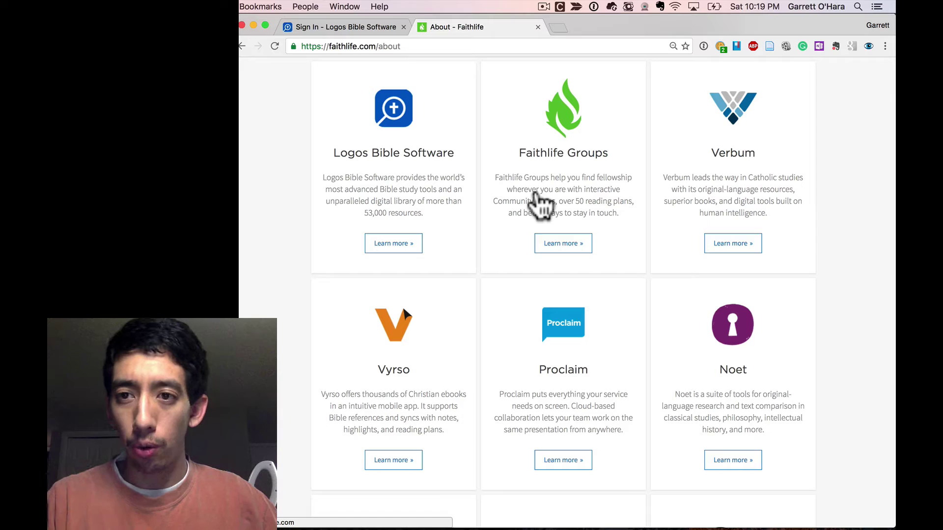
scroll(540, 204, "down", 15)
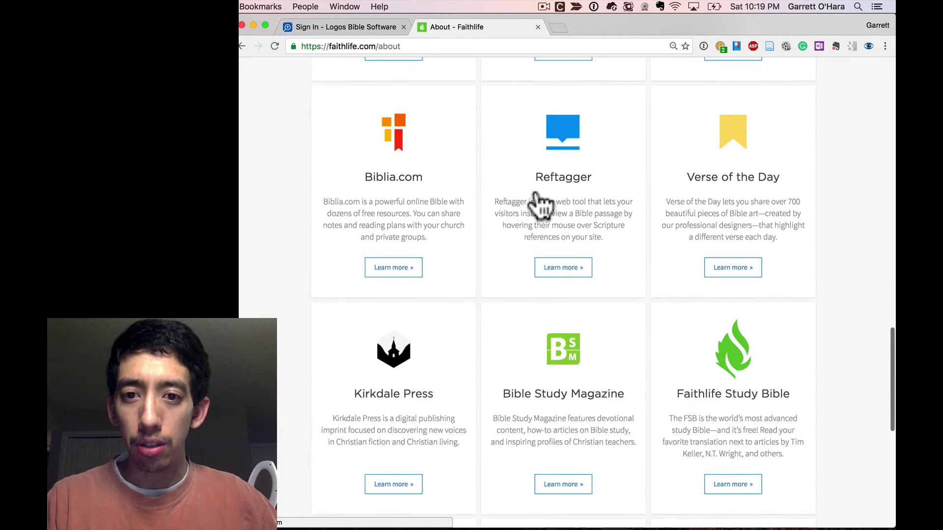
scroll(540, 203, "down", 6)
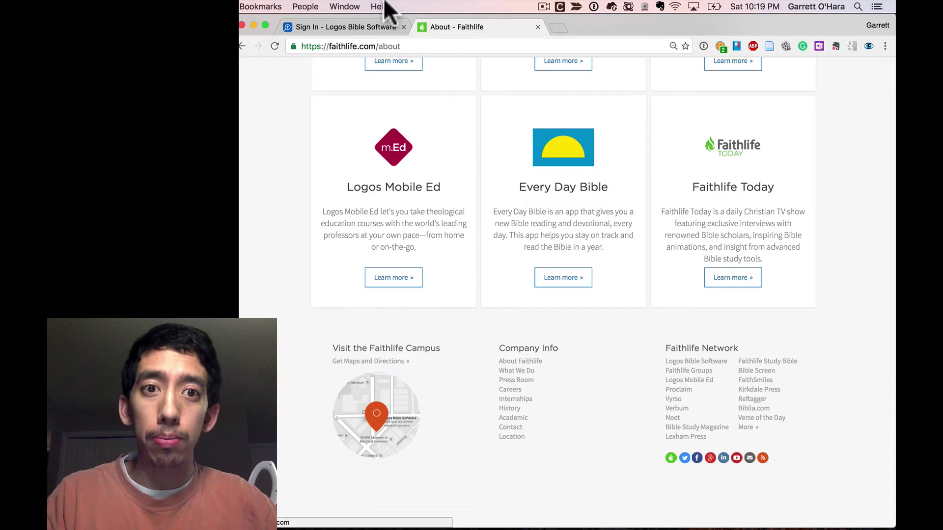
left_click(355, 29)
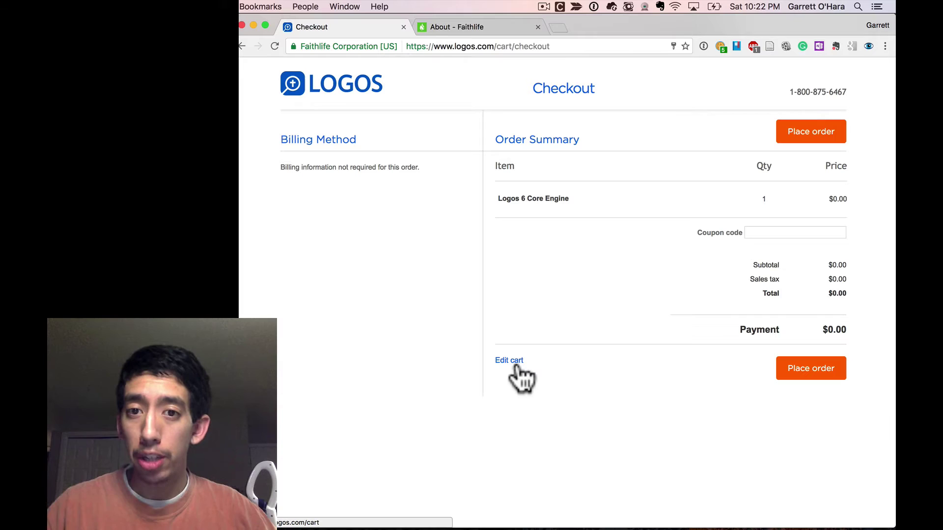
Place the free Core Engine order and download the LogosMac.dmg Mac installer.
left_click(814, 366)
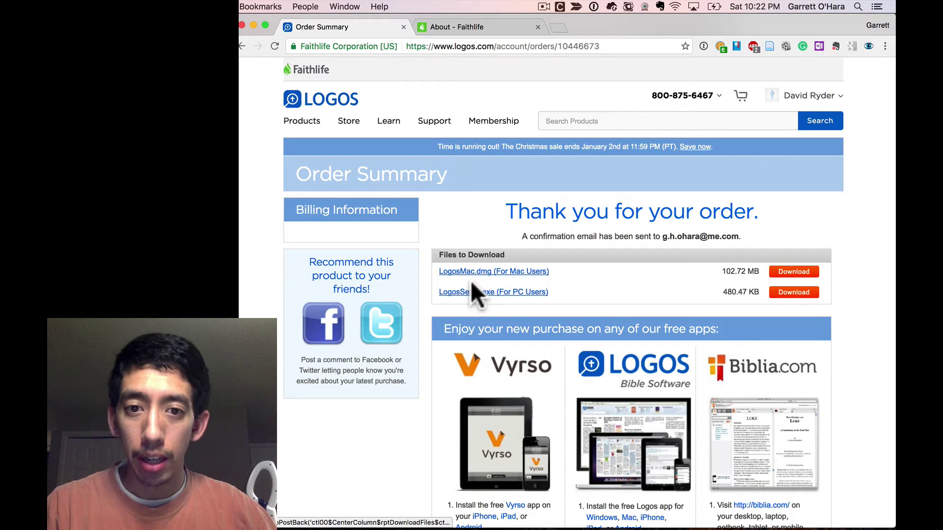
scroll(471, 281, "up", 5)
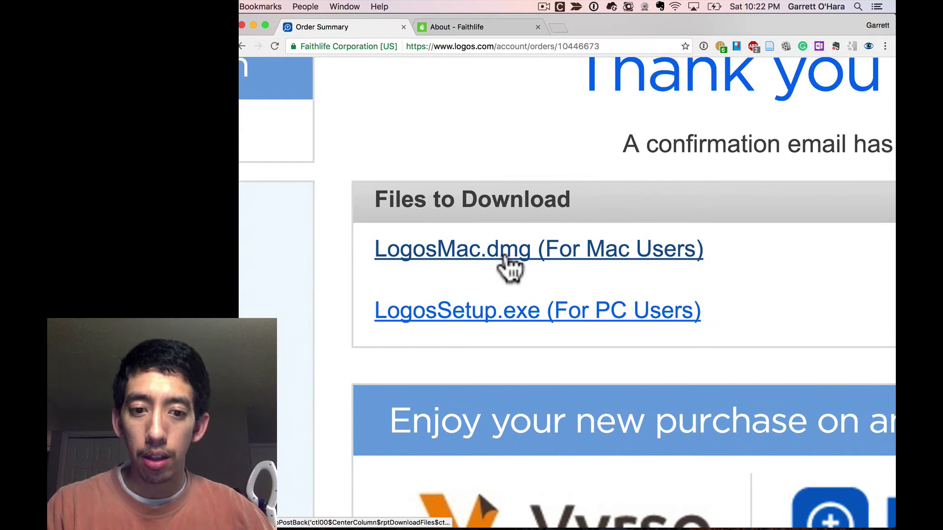
left_click(506, 255)
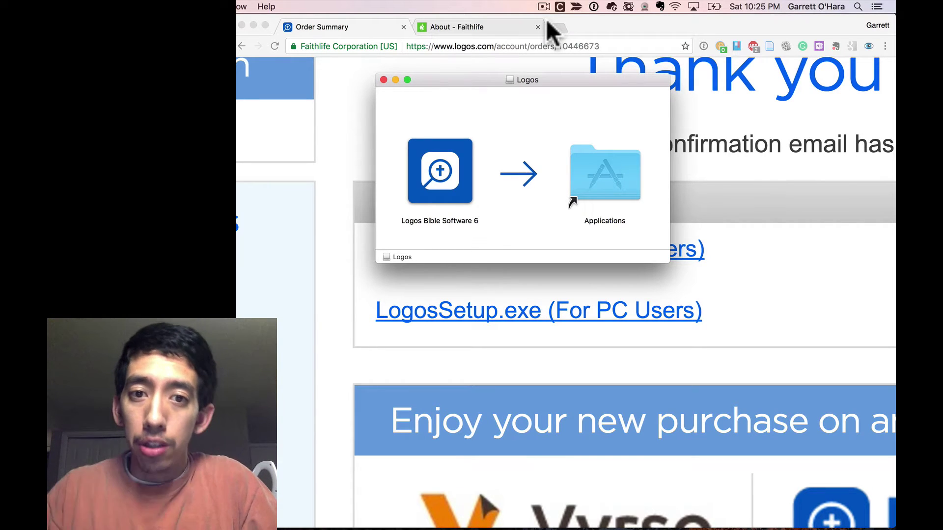
Copy Logos Bible Software 6 into the Applications folder and launch it.
left_click(435, 169)
left_click_drag(434, 169, 587, 165)
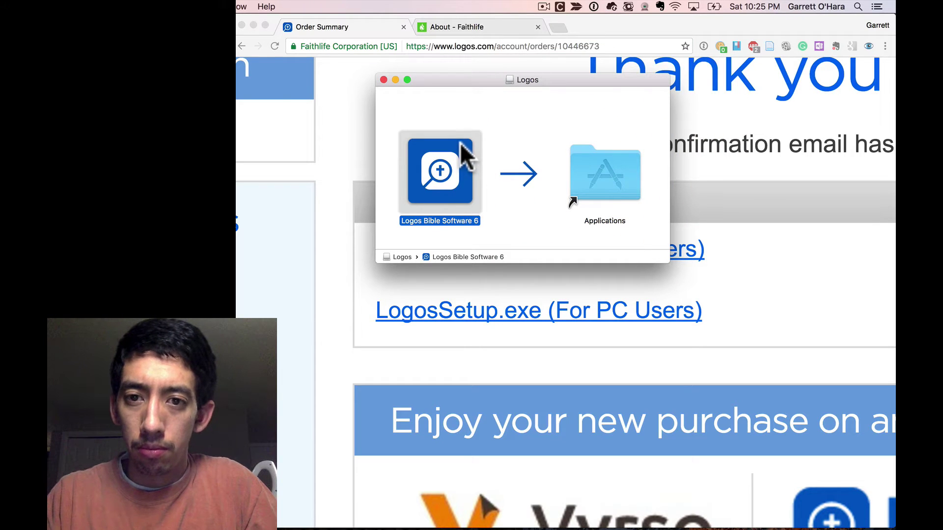
left_click_drag(442, 164, 608, 167)
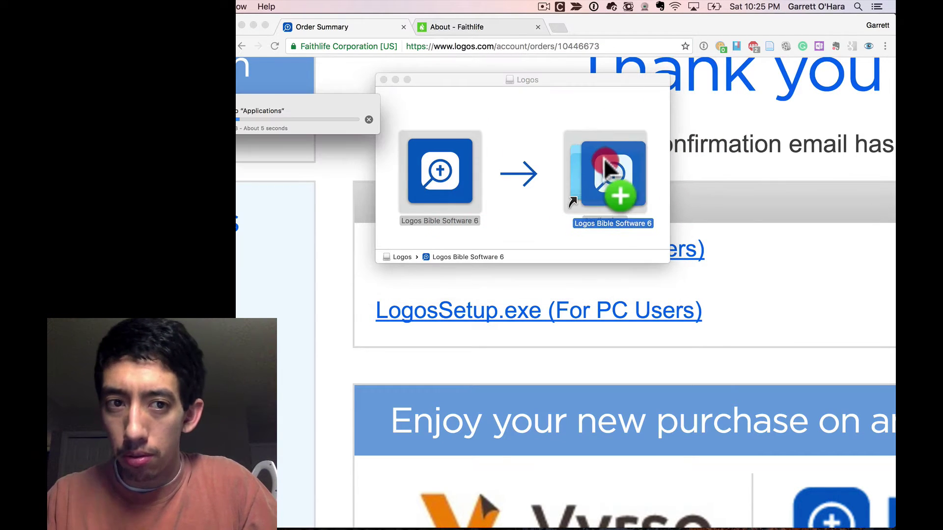
double_click(430, 167)
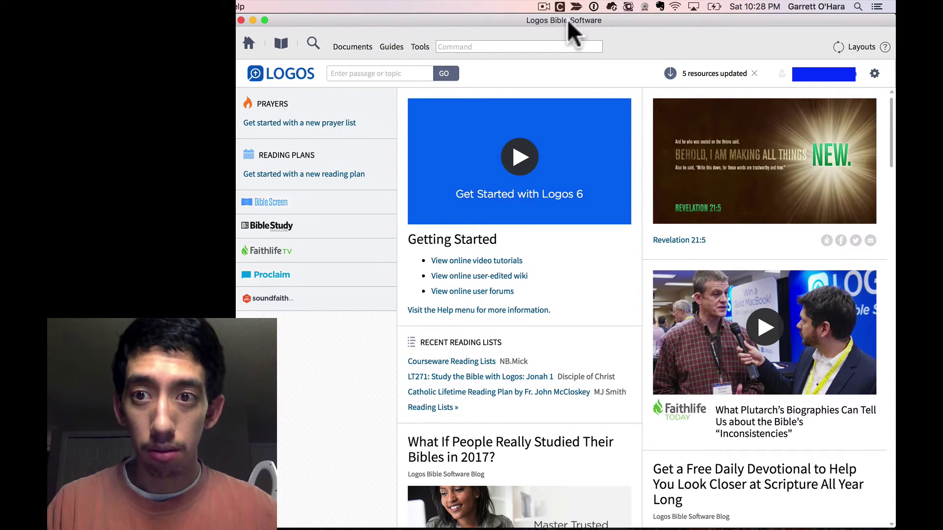
Show the 5 updated resources, including Factbook Media Database and Logos Help.
left_click(669, 73)
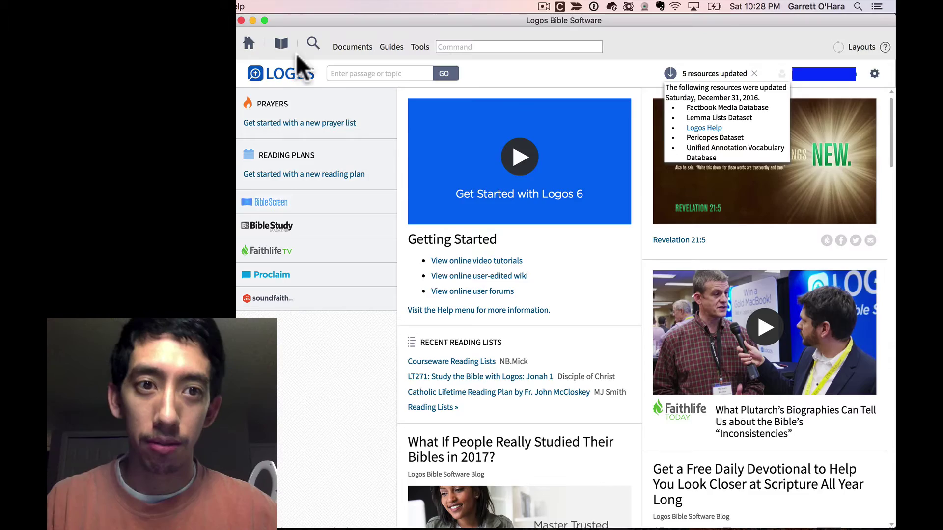
left_click(523, 47)
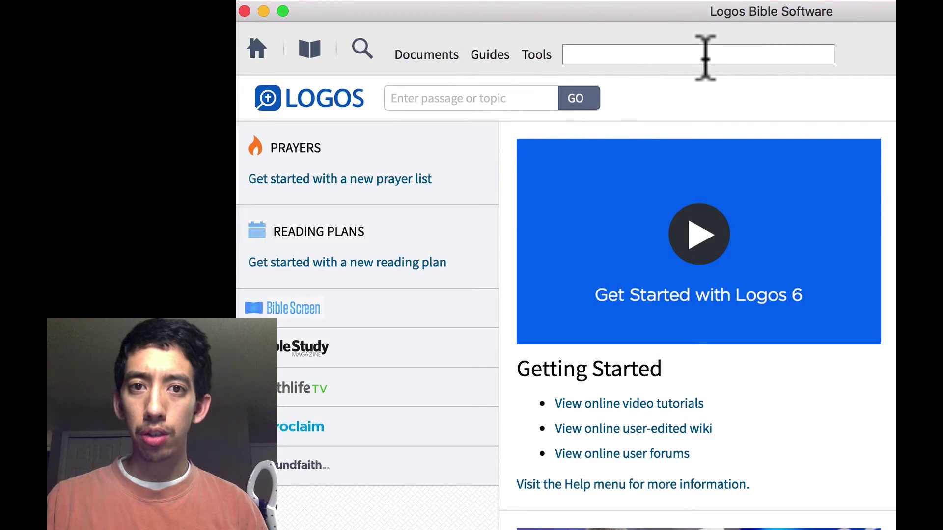
left_click(709, 89)
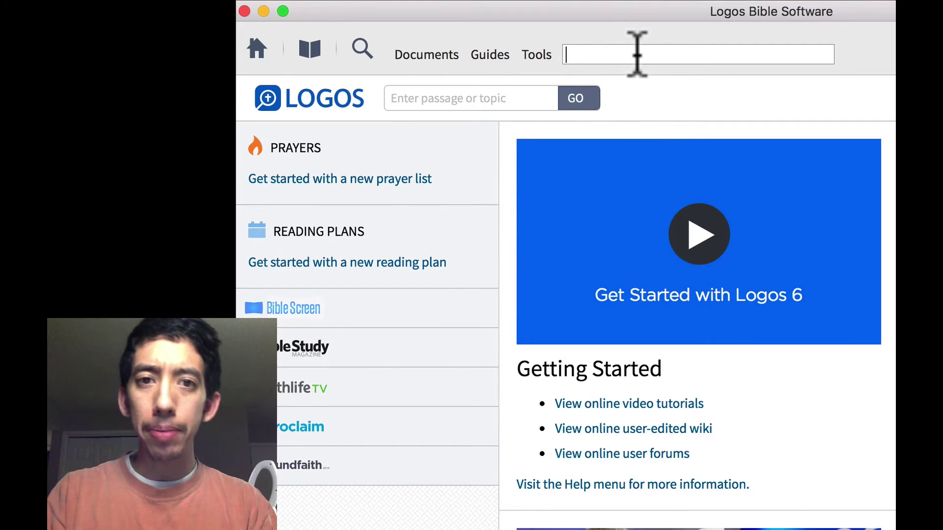
type("Update now")
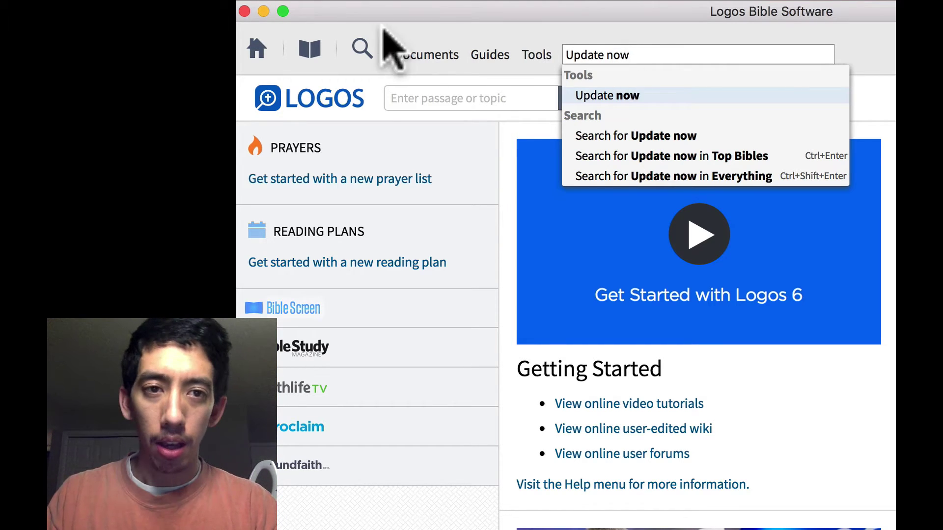
left_click(289, 59)
left_click(310, 52)
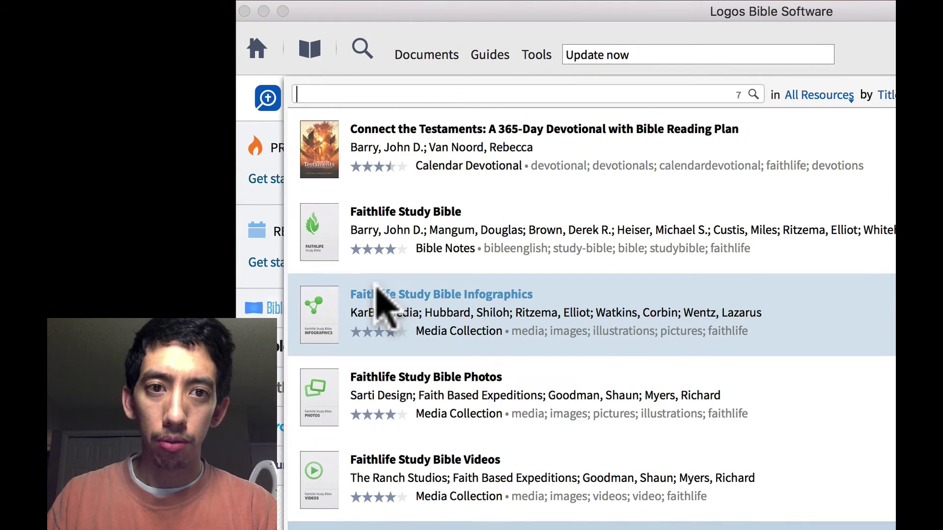
scroll(437, 290, "down", 2)
mouse_move(434, 277)
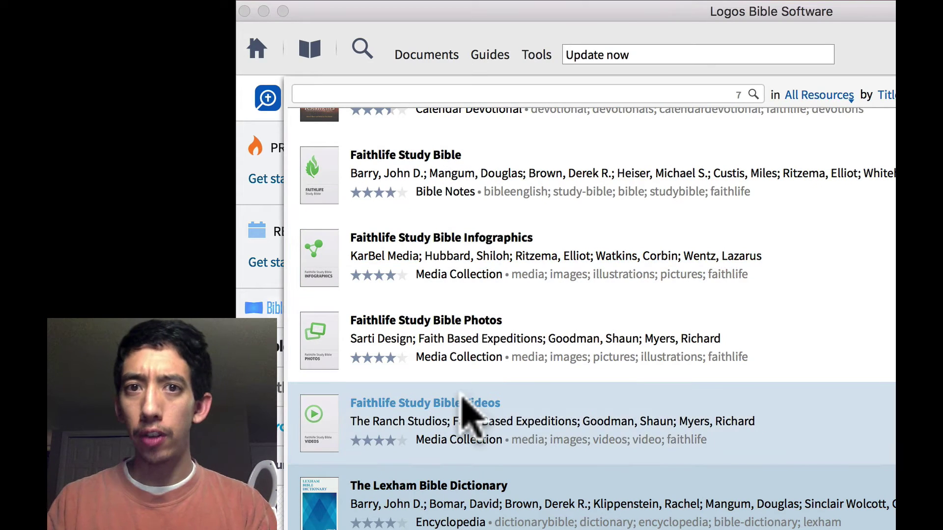
mouse_move(466, 473)
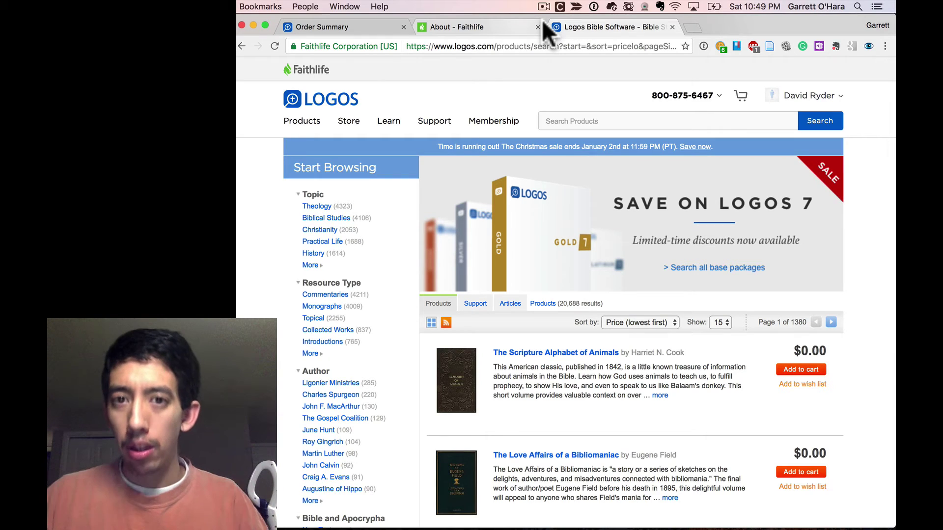
Return to the Logos store search results and sort products by lowest price first.
left_click(542, 21)
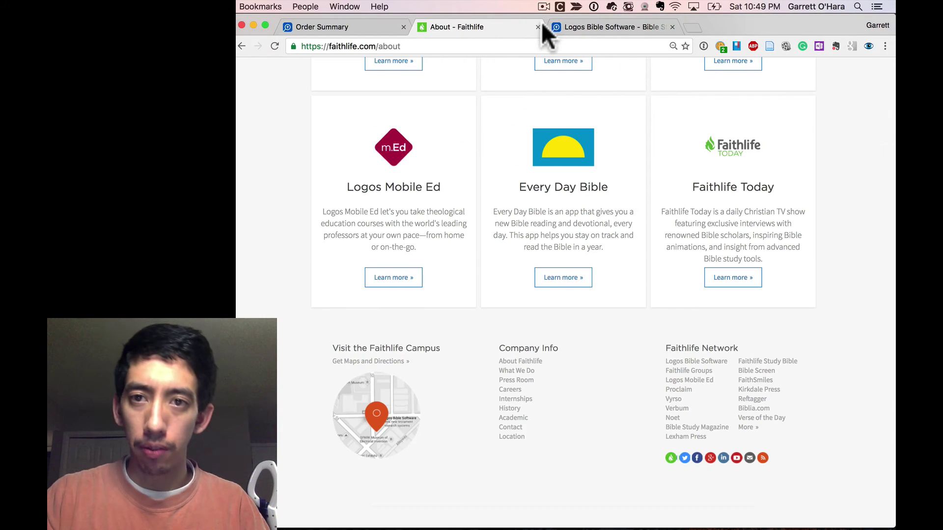
left_click(600, 27)
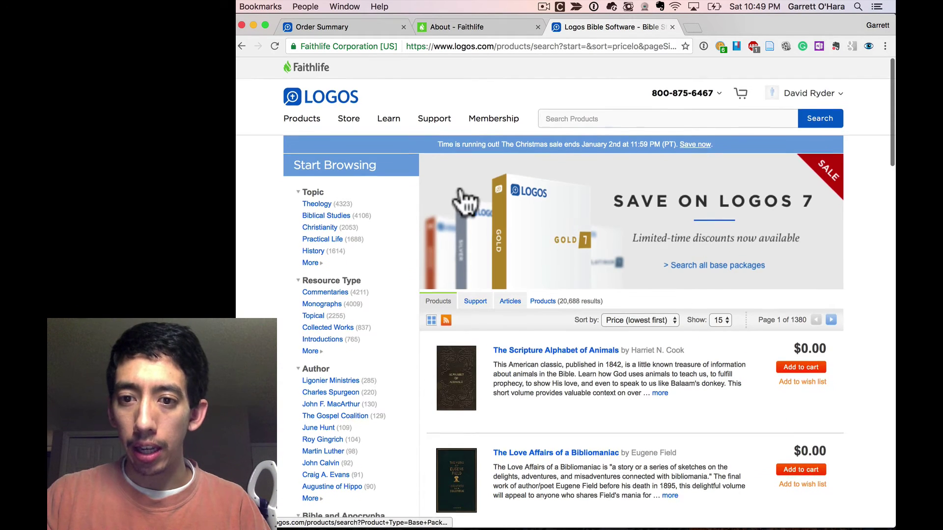
scroll(540, 172, "down", 3)
left_click(621, 189)
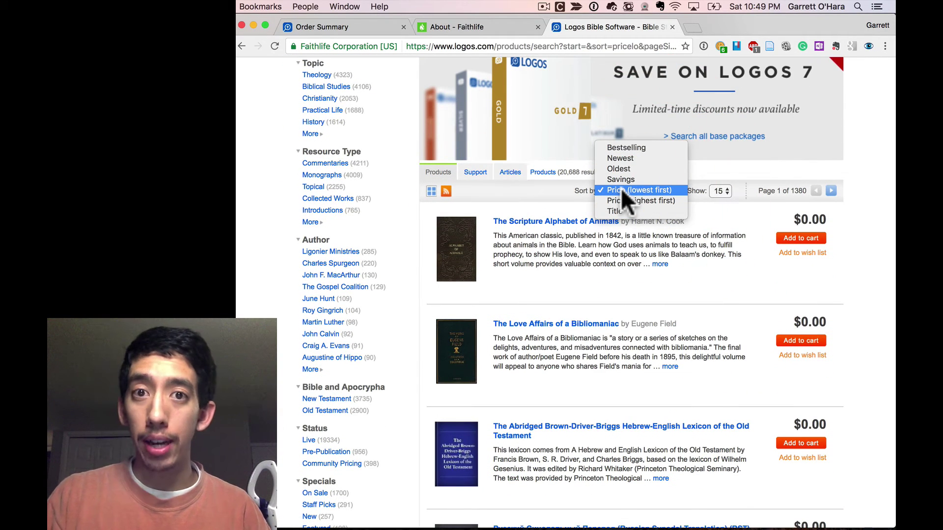
left_click(874, 244)
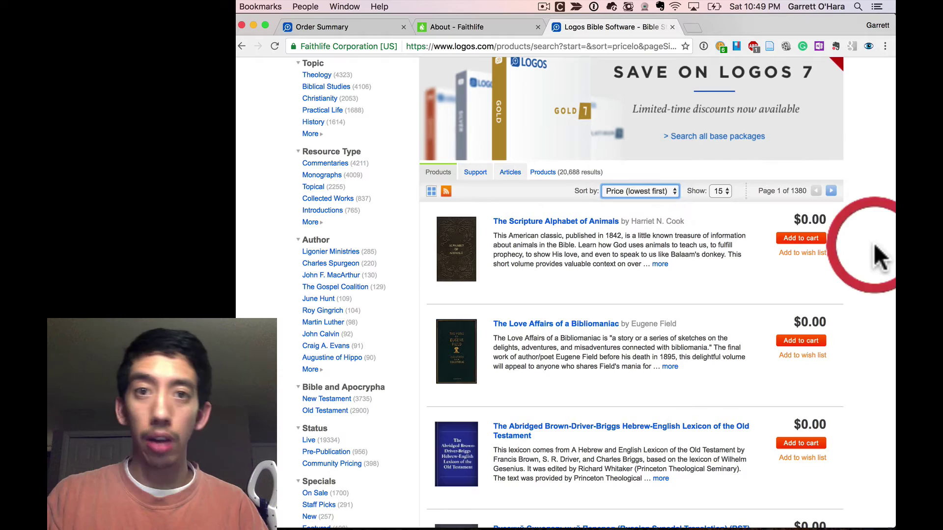
scroll(874, 243, "down", 1)
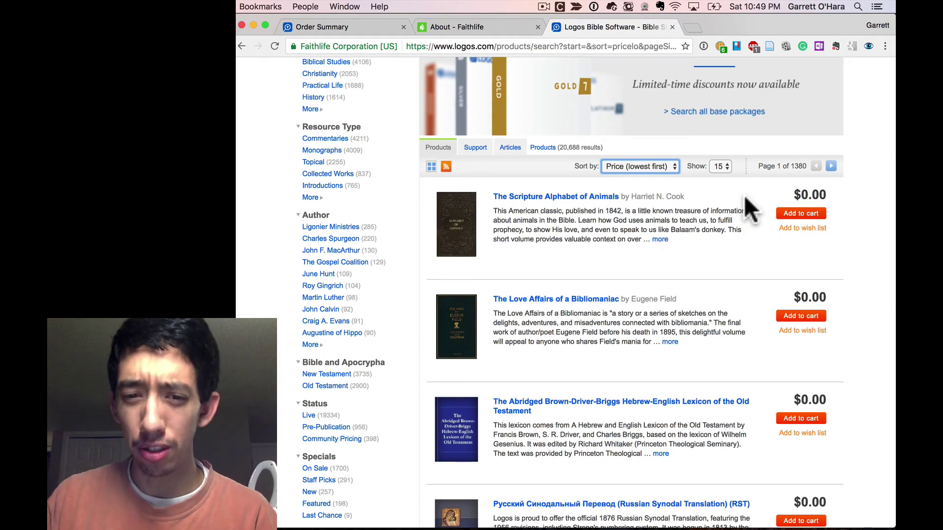
scroll(697, 205, "down", 10)
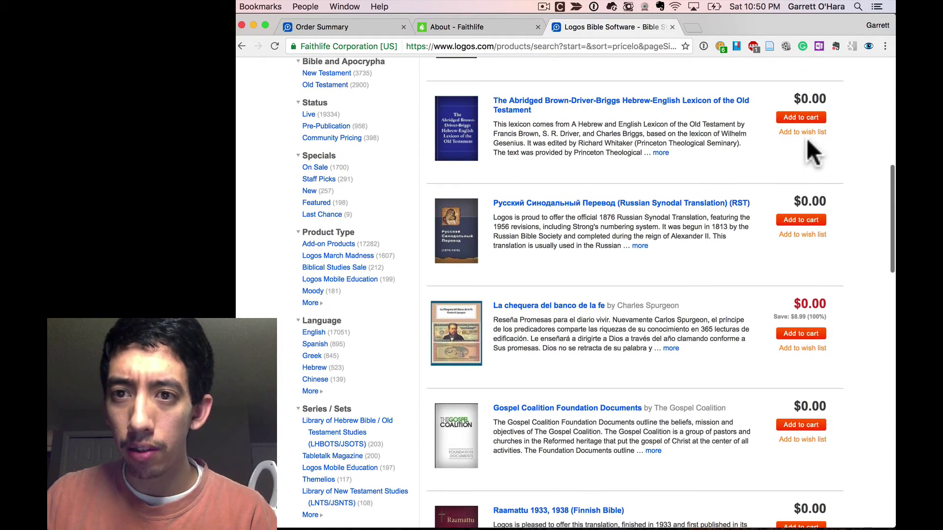
Add Brown-Driver-Briggs, LEB with Audio NT, SBL Greek NT and Perseus Classics Collection to the cart.
left_click(808, 123)
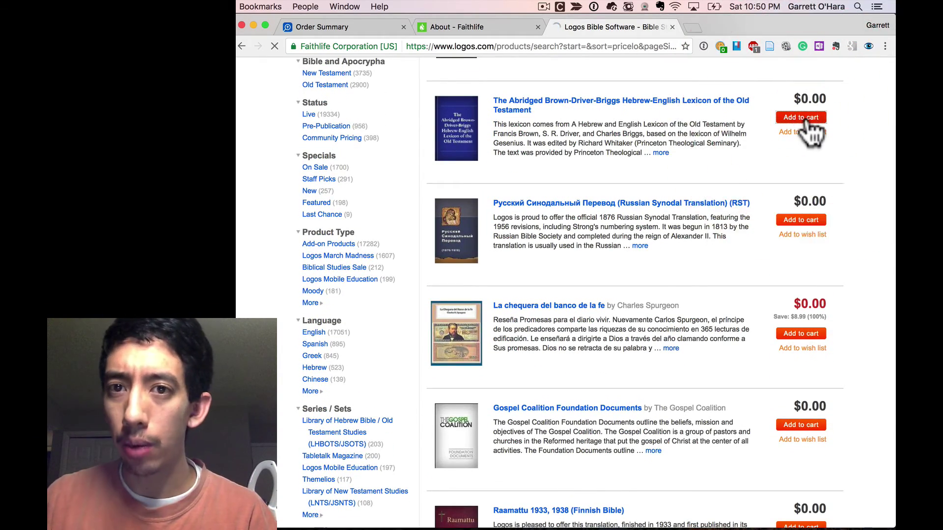
scroll(564, 238, "down", 11)
scroll(563, 241, "down", 4)
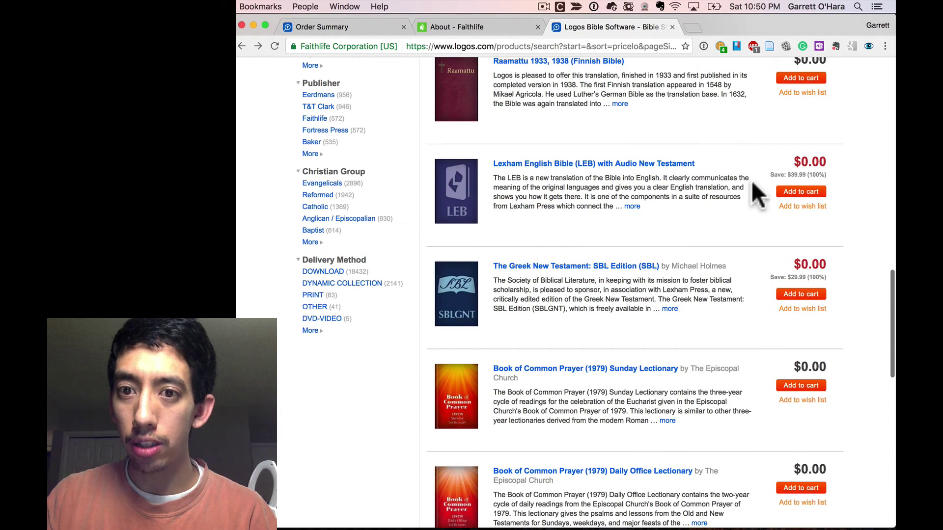
left_click(804, 192)
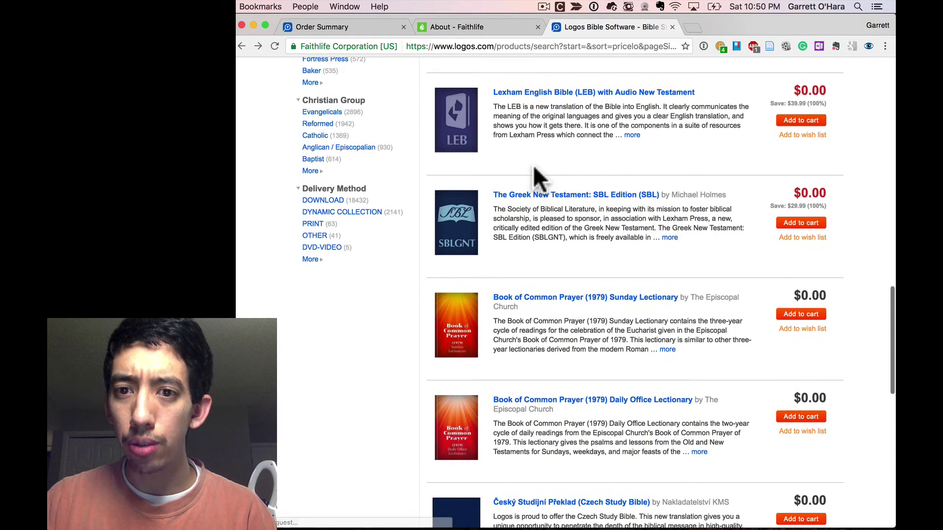
left_click(802, 258)
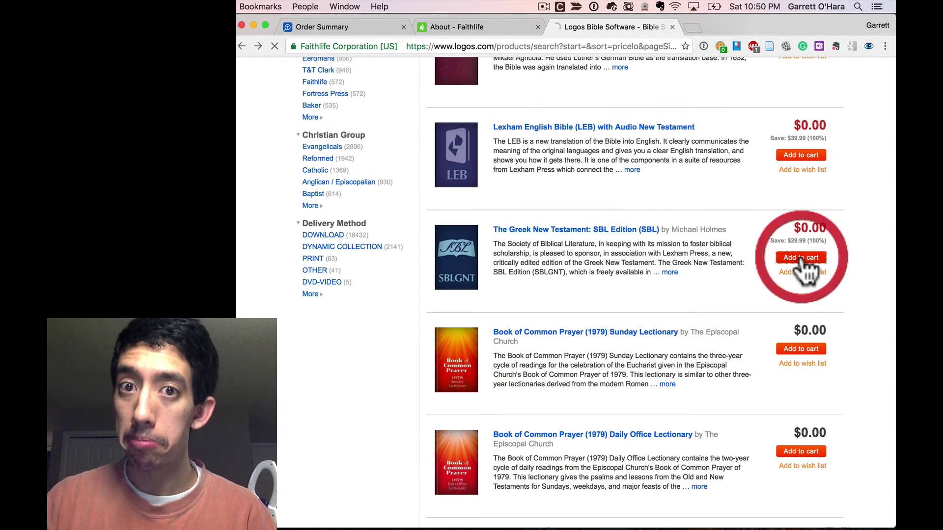
scroll(797, 235, "down", 10)
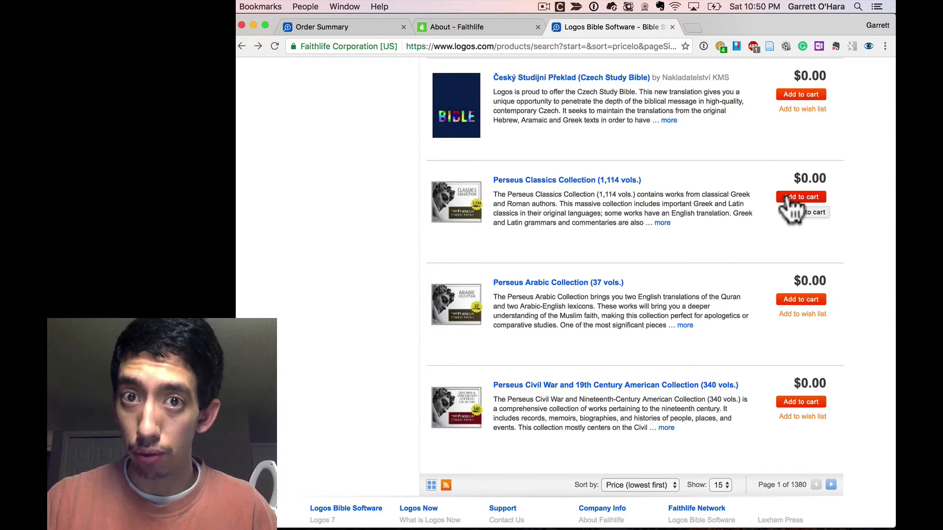
left_click(791, 197)
scroll(823, 374, "down", 5)
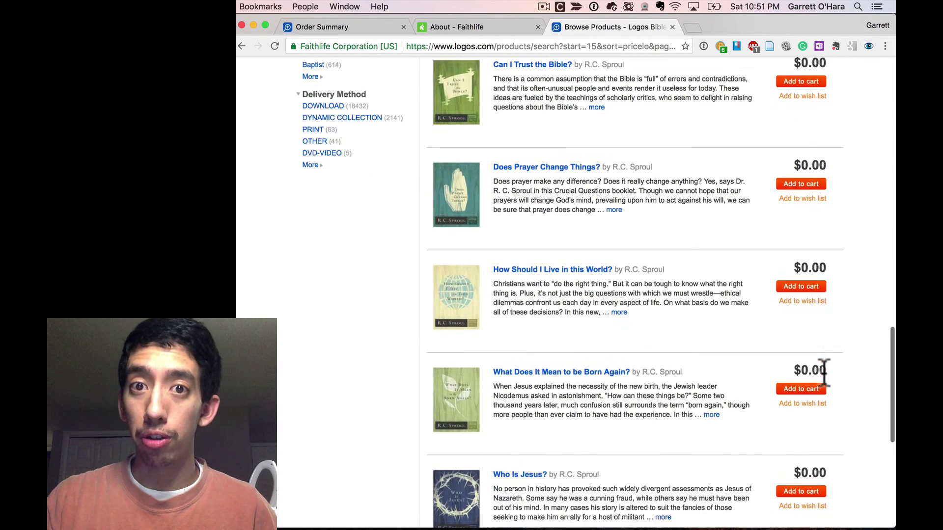
scroll(824, 374, "down", 5)
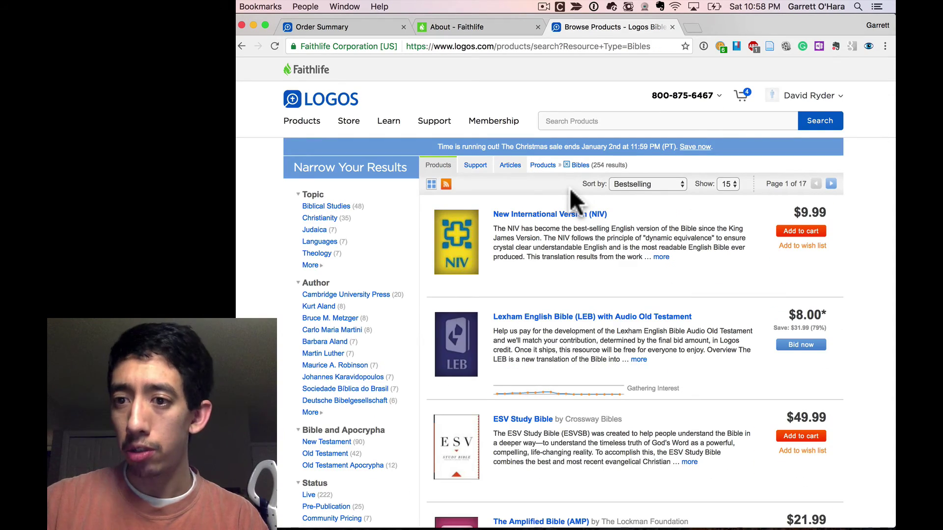
scroll(571, 192, "down", 10)
scroll(571, 191, "down", 9)
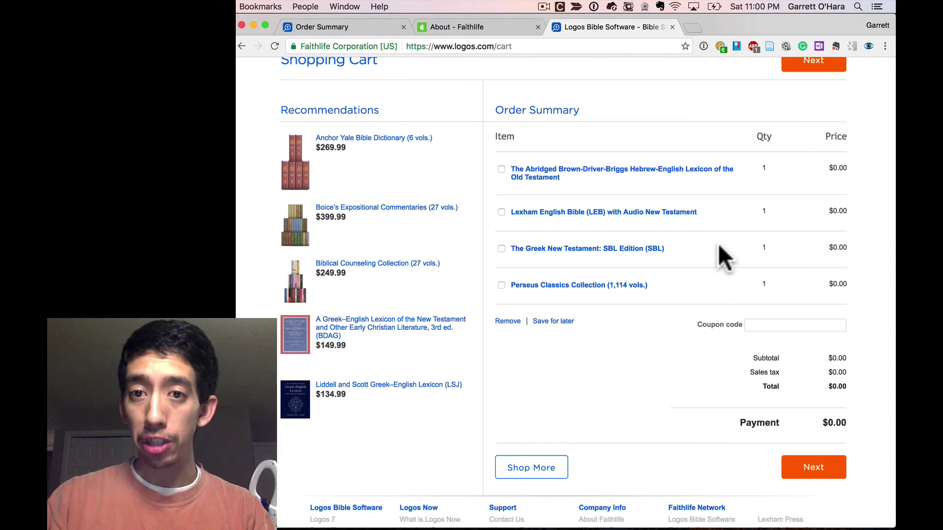
Check out the four free titles and place the $0.00 order.
scroll(802, 245, "up", 2)
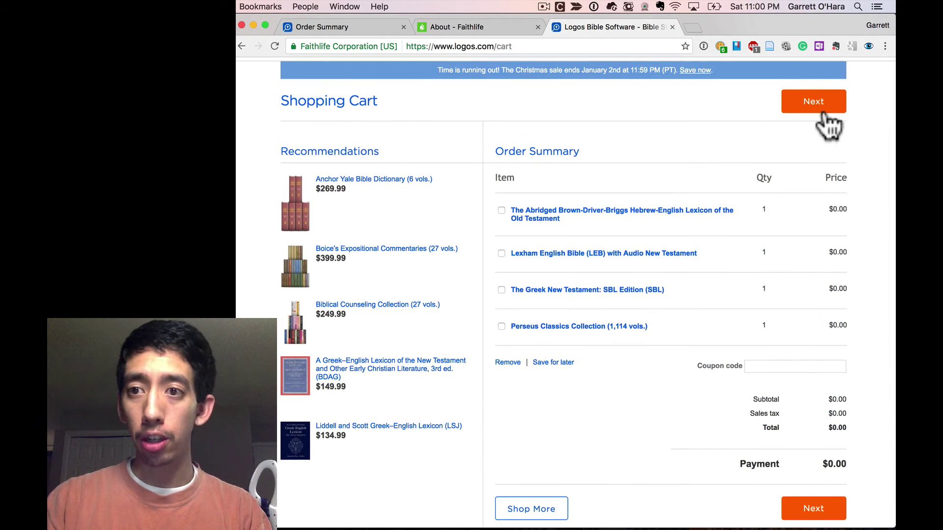
left_click(820, 100)
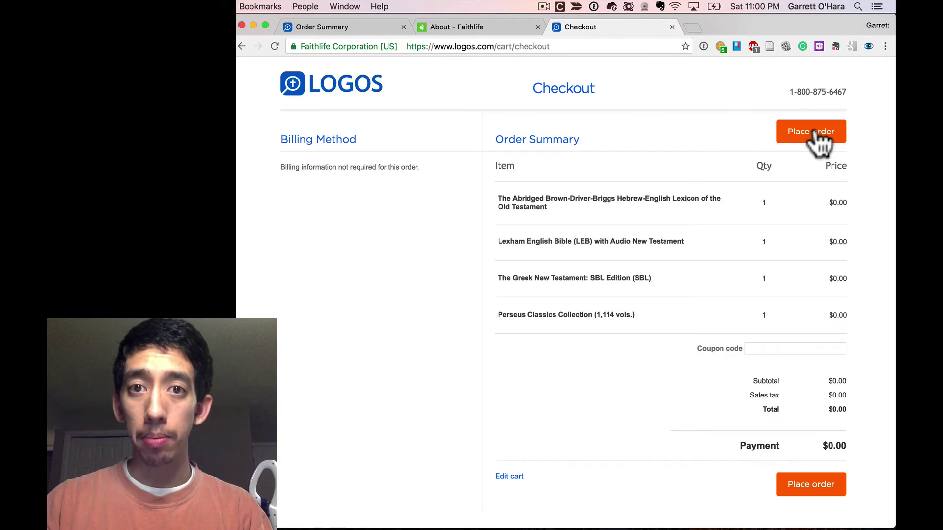
left_click(815, 132)
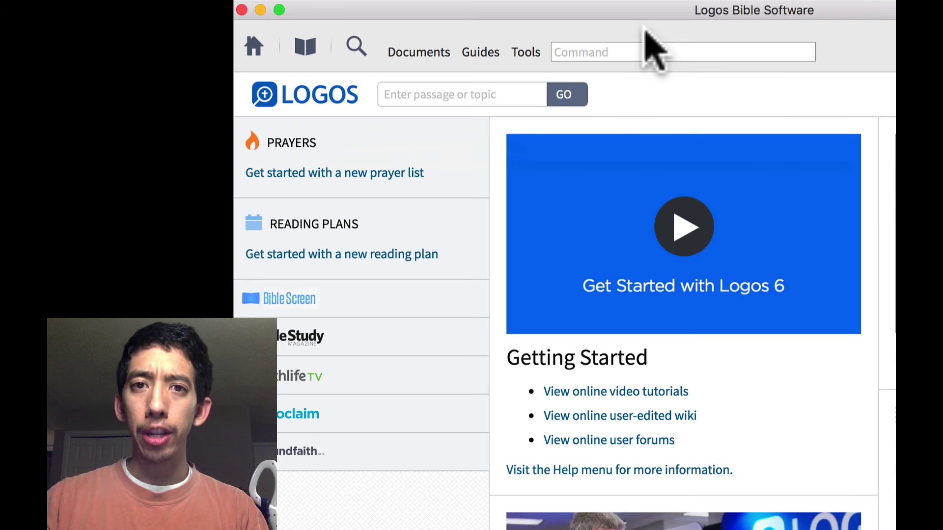
Run the 'Update now' command and scroll through the list of 458 updated resources.
left_click(626, 52)
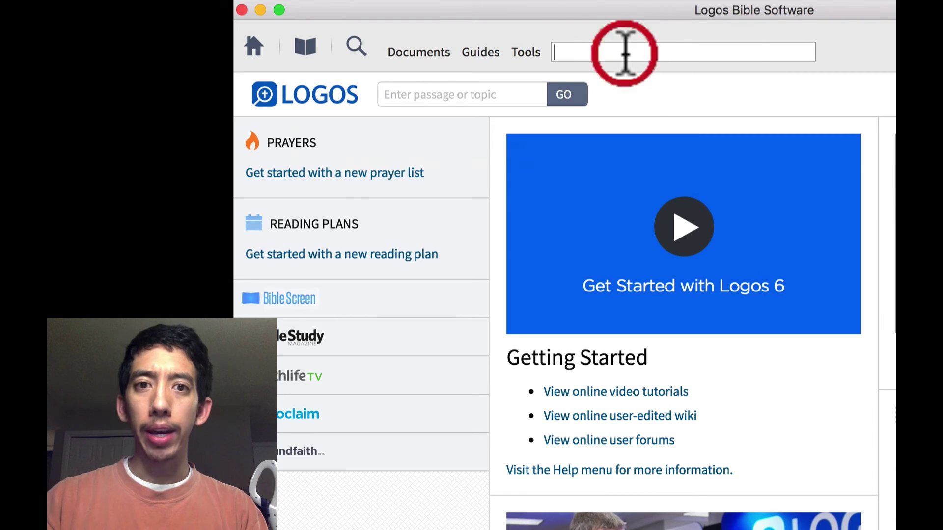
type("Update now")
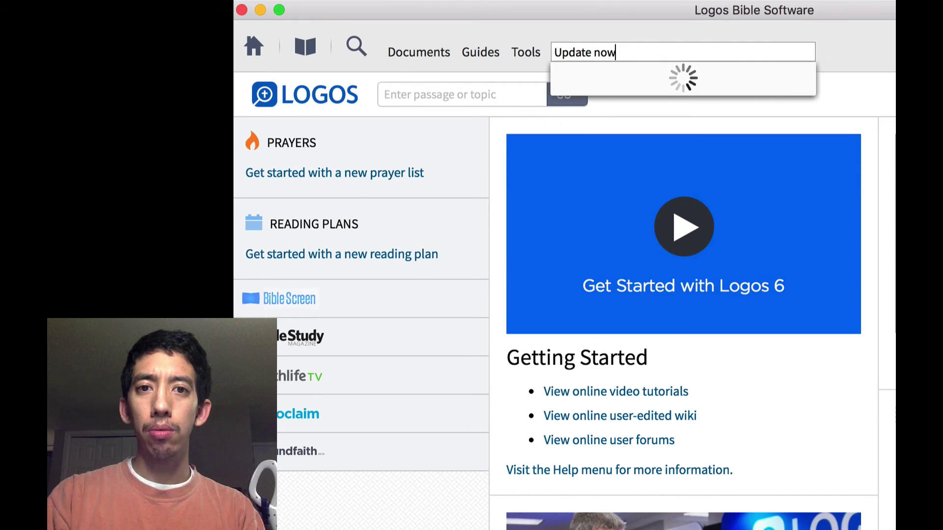
key("Return")
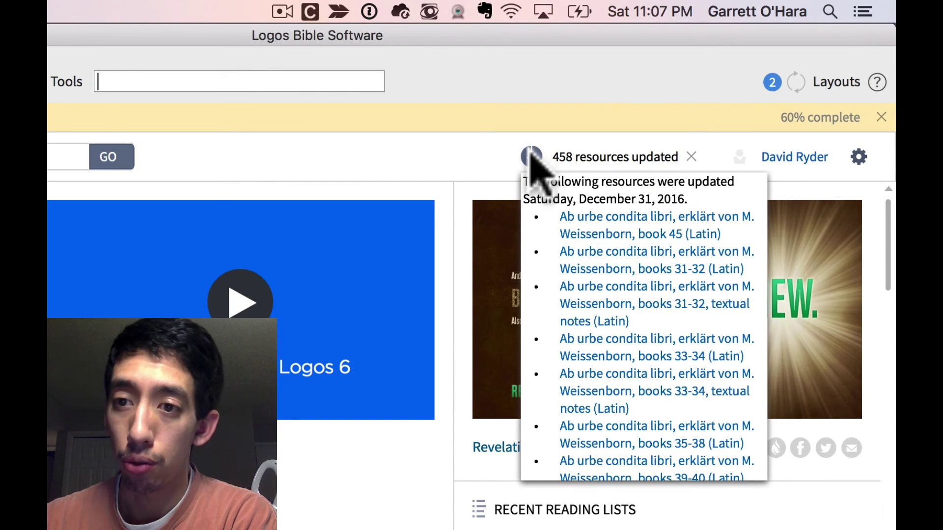
scroll(598, 272, "down", 5)
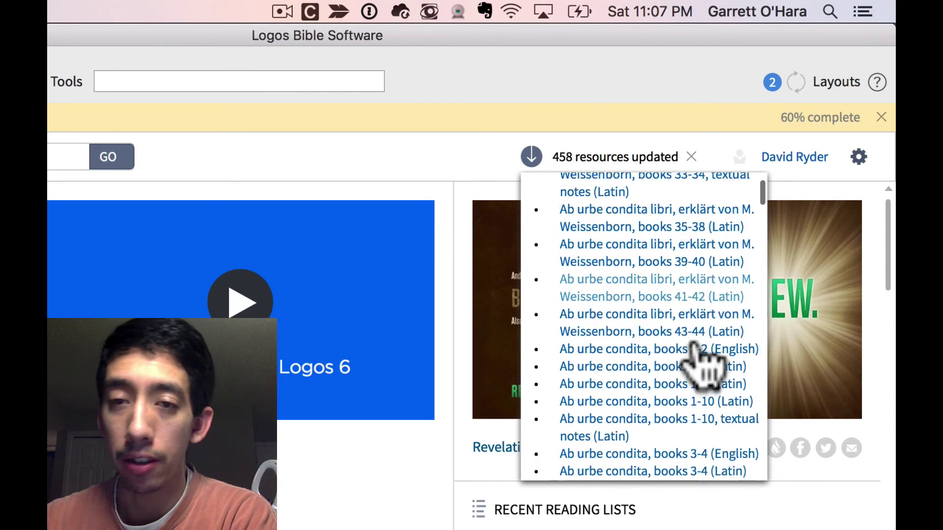
scroll(695, 350, "down", 8)
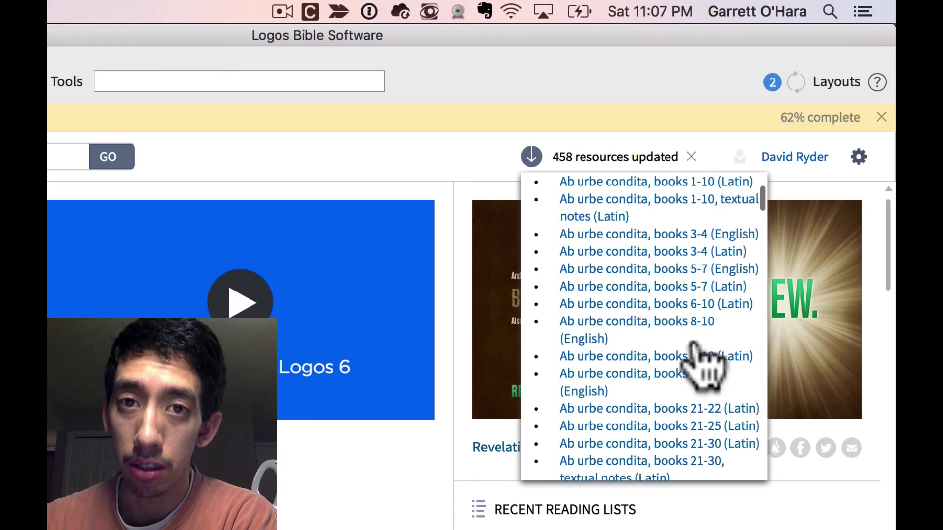
scroll(694, 346, "down", 15)
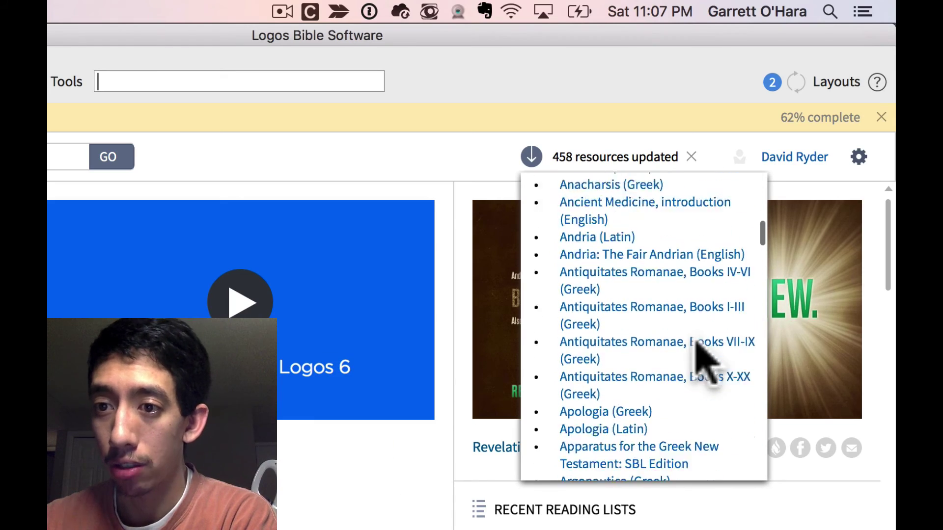
scroll(695, 339, "down", 12)
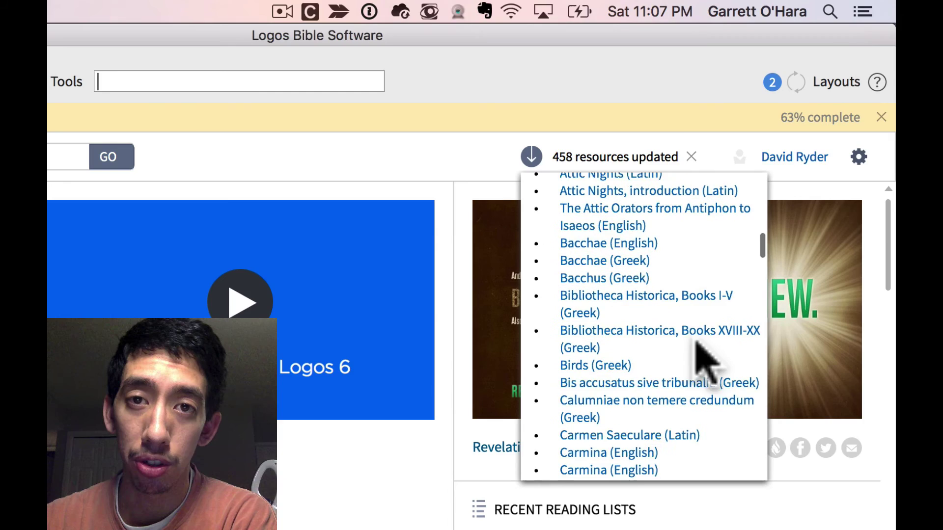
scroll(696, 344, "down", 3)
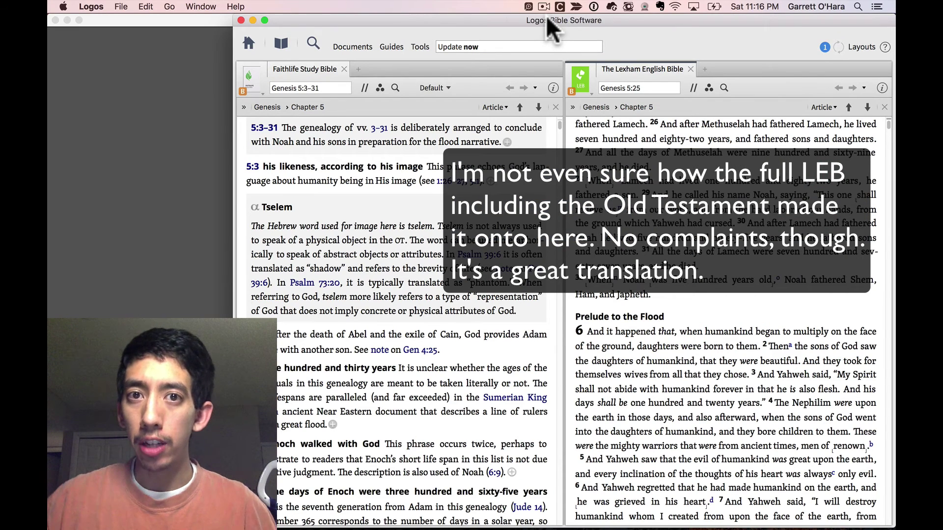